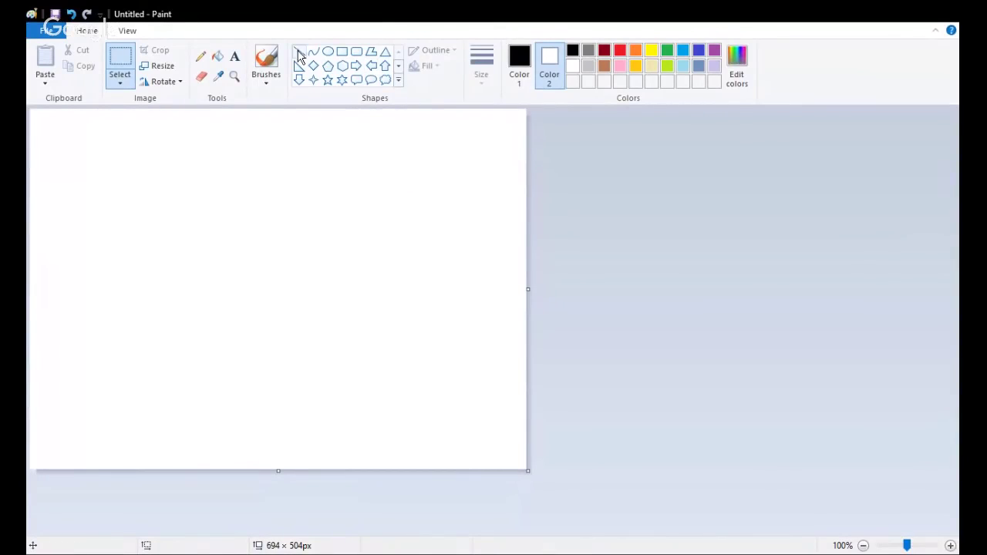
Draw a tall hat with a protruding brim in black with the brush, including a U-shaped mark on its front.
click(264, 62)
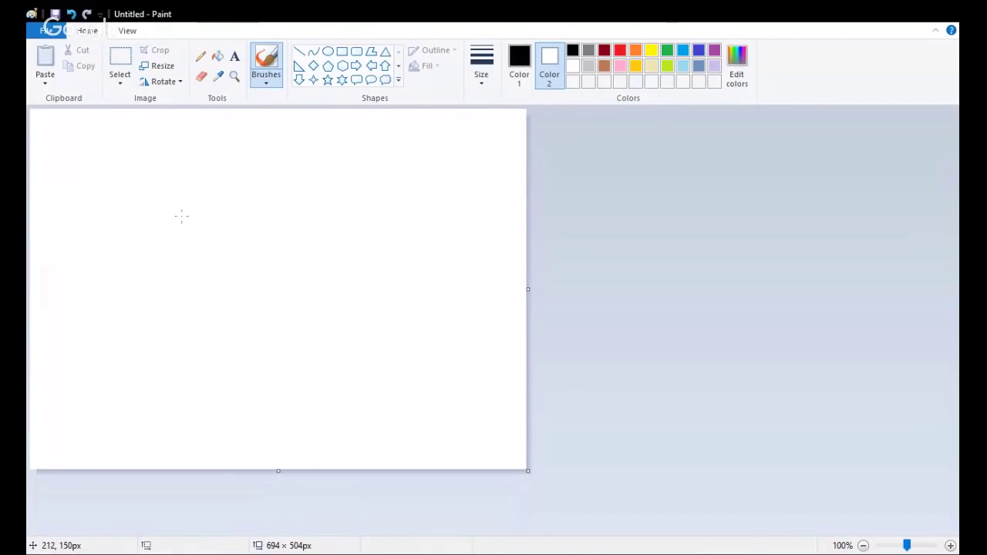
mouse_move(182, 216)
mouse_down()
mouse_move(304, 229)
mouse_move(275, 205)
mouse_move(247, 144)
mouse_move(187, 138)
mouse_move(183, 220)
mouse_up()
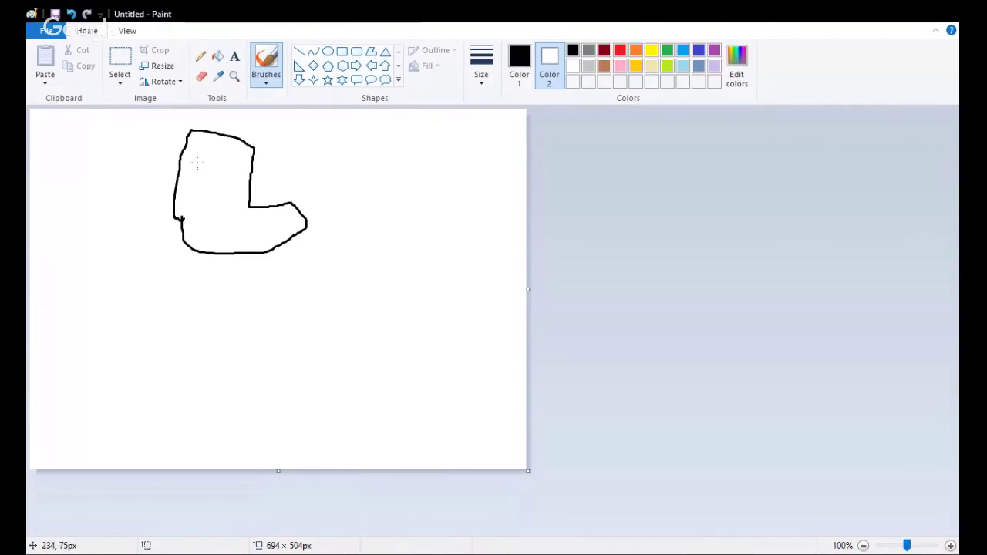
mouse_move(200, 165)
mouse_down()
mouse_move(201, 207)
mouse_move(226, 205)
mouse_move(235, 158)
mouse_up()
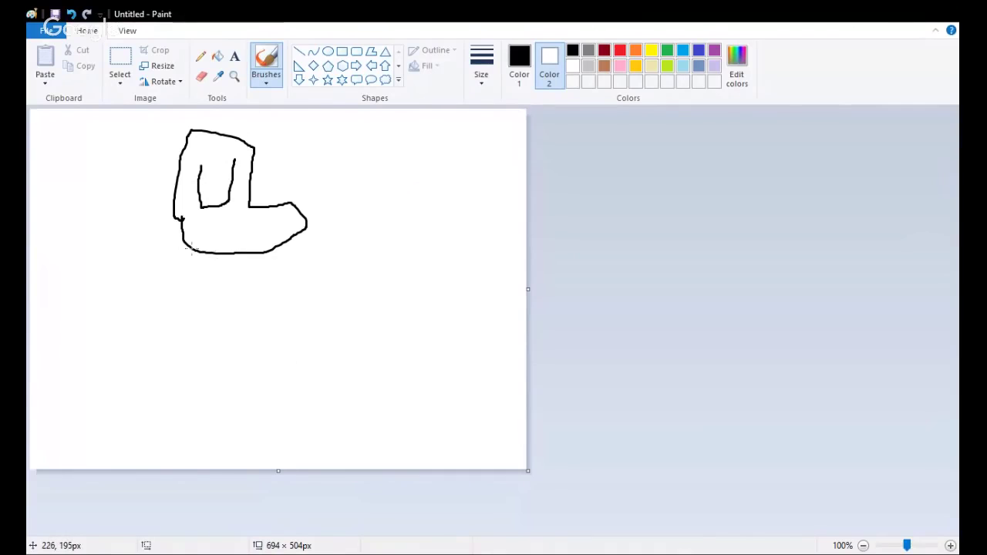
Draw the head and torso outline beneath the hat, and give the face two eyes, a monocle and a smile.
mouse_move(191, 249)
mouse_down()
mouse_move(180, 306)
mouse_move(204, 335)
mouse_move(187, 390)
mouse_move(262, 430)
mouse_move(286, 419)
mouse_move(294, 393)
mouse_move(273, 366)
mouse_move(265, 325)
mouse_move(282, 286)
mouse_move(261, 248)
mouse_up()
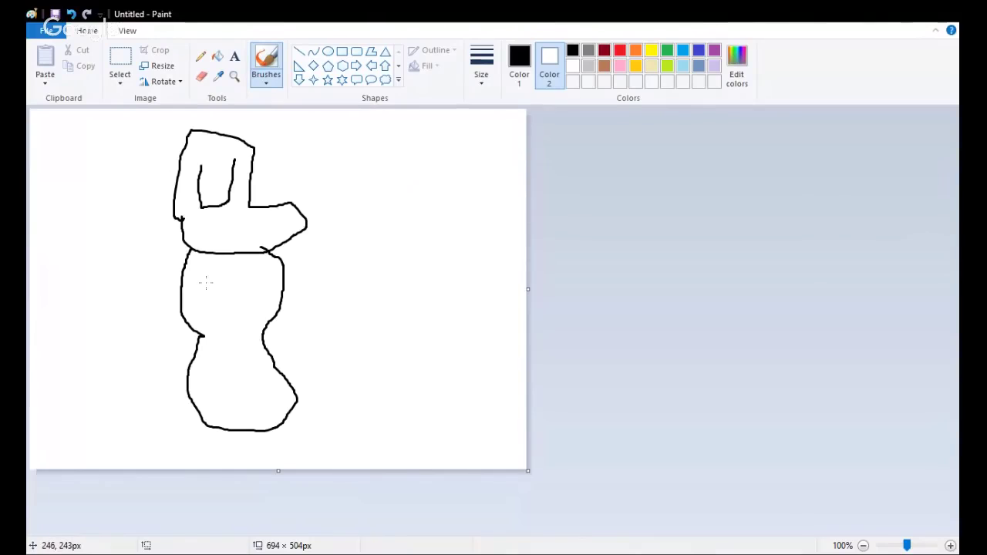
mouse_move(205, 282)
mouse_down()
mouse_move(206, 292)
mouse_move(248, 287)
mouse_move(240, 279)
mouse_move(260, 273)
mouse_move(243, 290)
mouse_up()
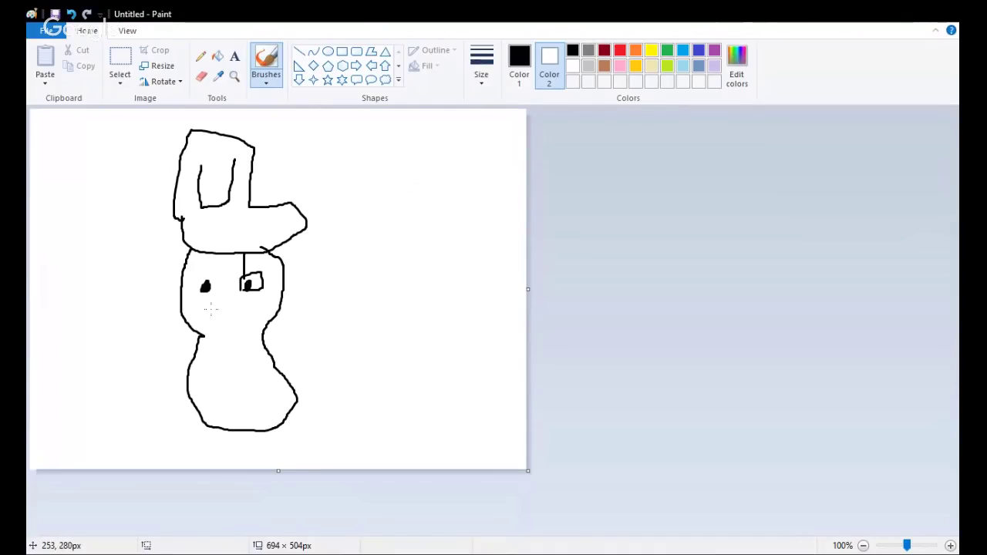
drag(204, 307, 260, 307)
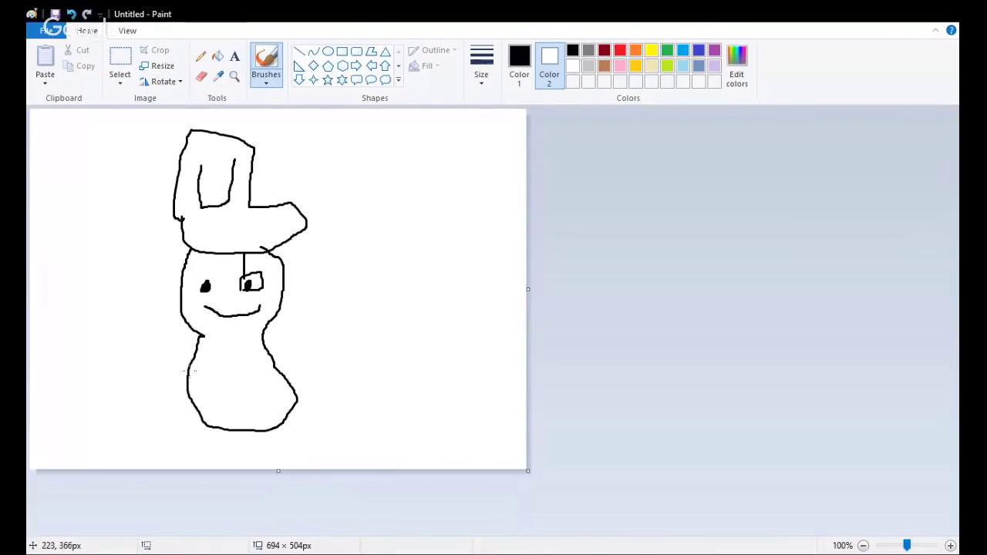
Draw two raised arms from the torso, ending in hands with one finger and one thumb pointing up.
drag(188, 370, 136, 314)
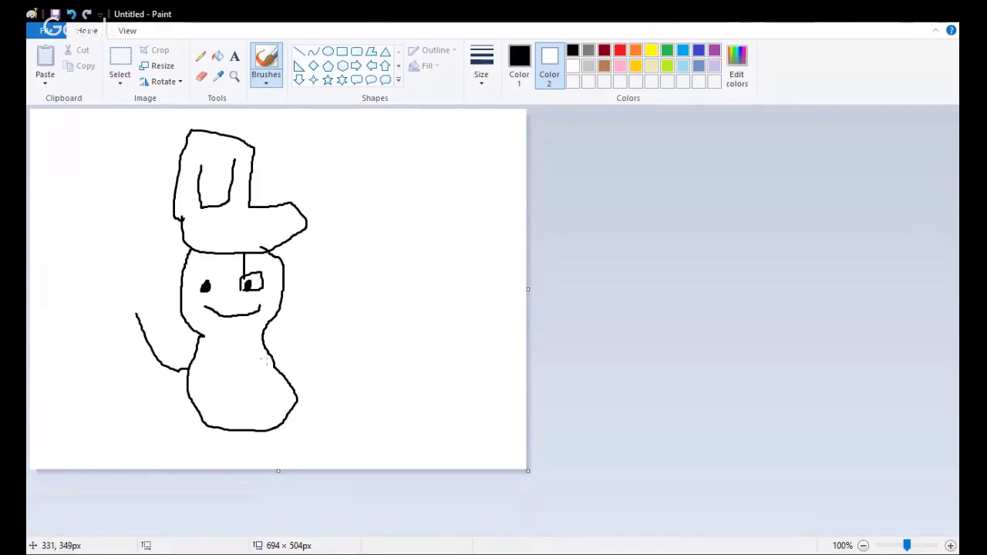
drag(273, 357, 326, 303)
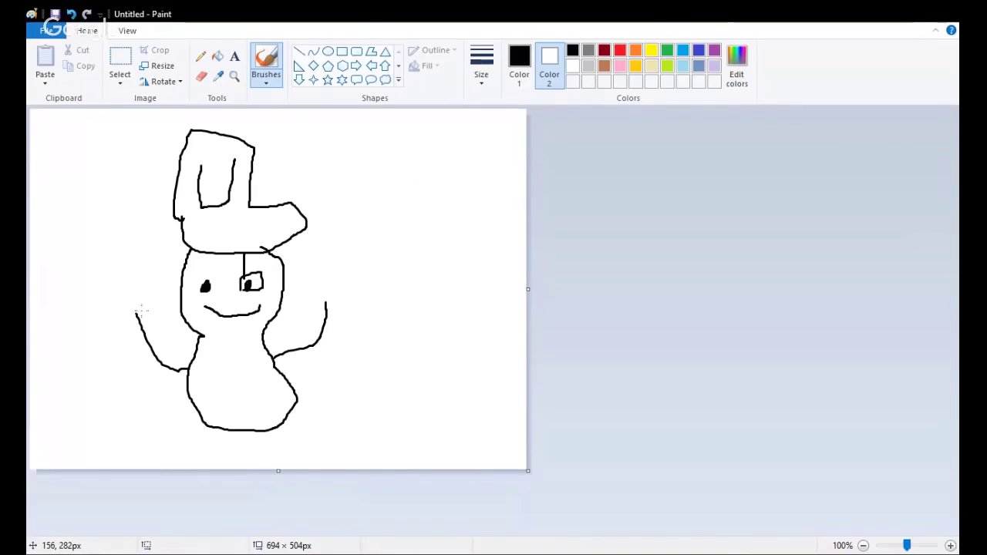
mouse_move(142, 310)
mouse_down()
mouse_move(120, 311)
mouse_move(116, 287)
mouse_move(135, 266)
mouse_move(157, 286)
mouse_move(144, 310)
mouse_up()
mouse_move(313, 300)
mouse_down()
mouse_move(340, 286)
mouse_move(327, 263)
mouse_move(306, 279)
mouse_move(313, 296)
mouse_up()
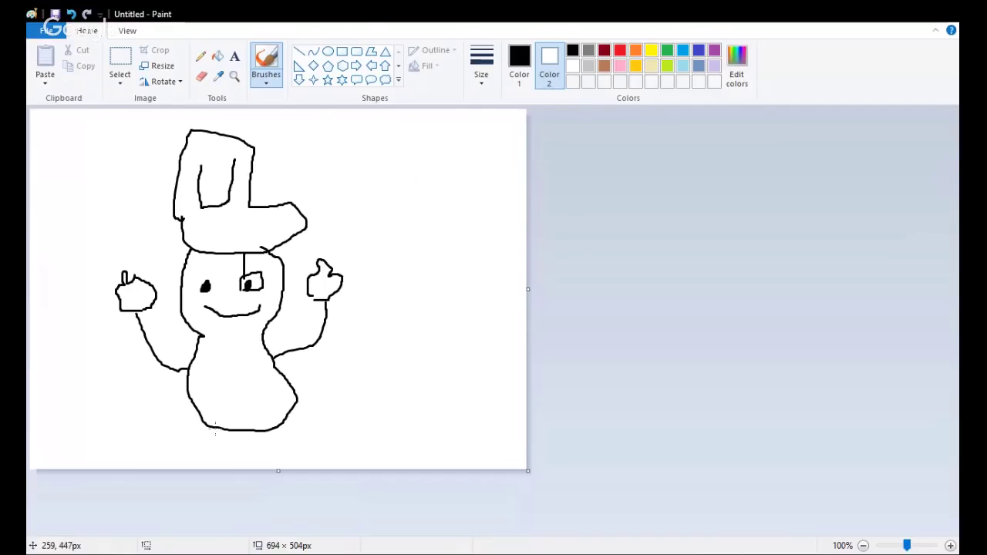
Draw two legs running from the torso to the canvas edge, with a small scribbled shape between them.
drag(215, 429, 189, 506)
drag(282, 426, 319, 489)
mouse_move(235, 431)
mouse_down()
mouse_move(249, 431)
mouse_move(246, 442)
mouse_move(248, 433)
mouse_move(237, 435)
mouse_move(249, 438)
mouse_move(244, 448)
mouse_move(245, 438)
mouse_up()
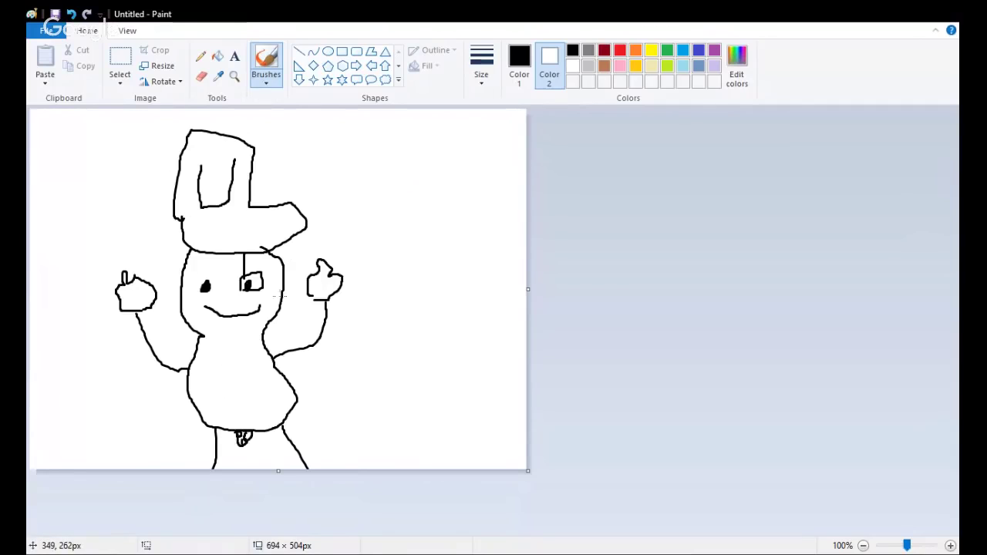
Add two chest curves, a belly arc and a navel dot to the character's torso.
drag(204, 356, 261, 351)
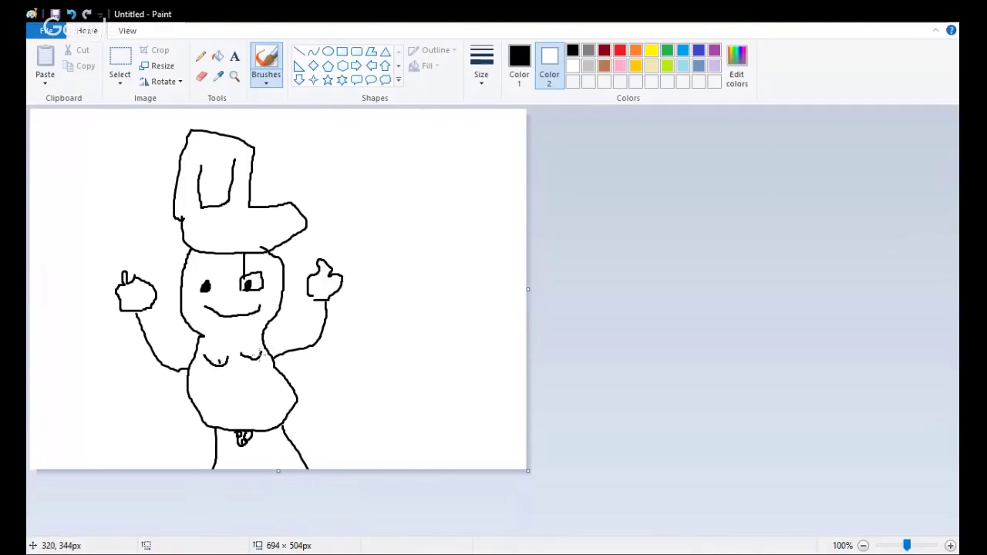
drag(256, 352, 255, 352)
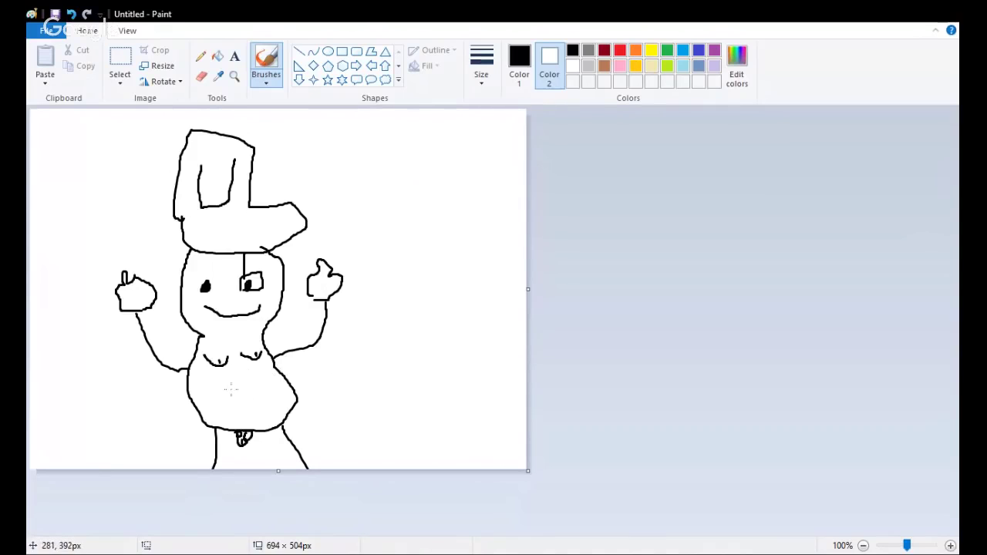
mouse_move(222, 394)
mouse_down()
mouse_move(266, 382)
mouse_move(280, 388)
mouse_up()
click(256, 396)
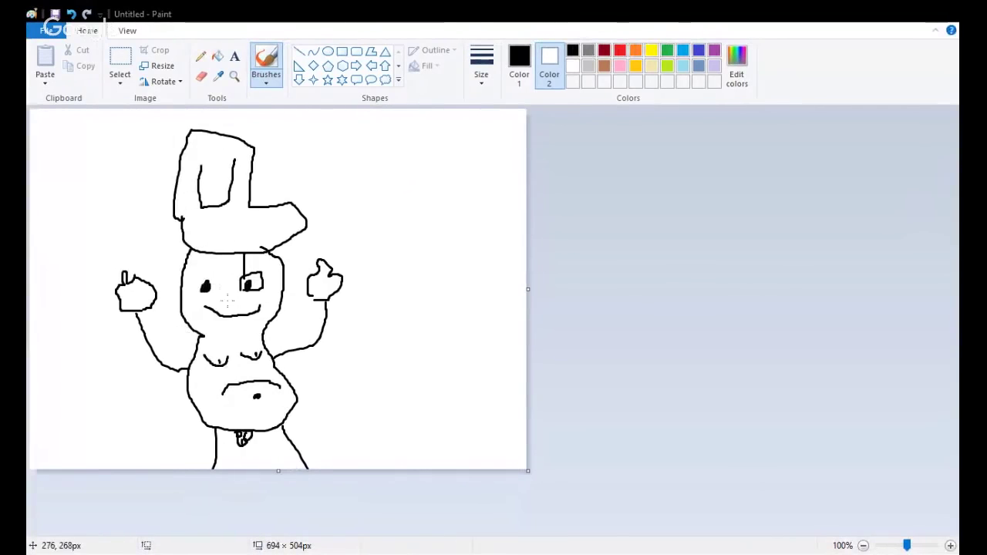
Draw a curled moustache above the smile and an eyebrow over each eye.
mouse_move(229, 300)
mouse_down()
mouse_move(193, 303)
mouse_move(197, 312)
mouse_move(273, 296)
mouse_up()
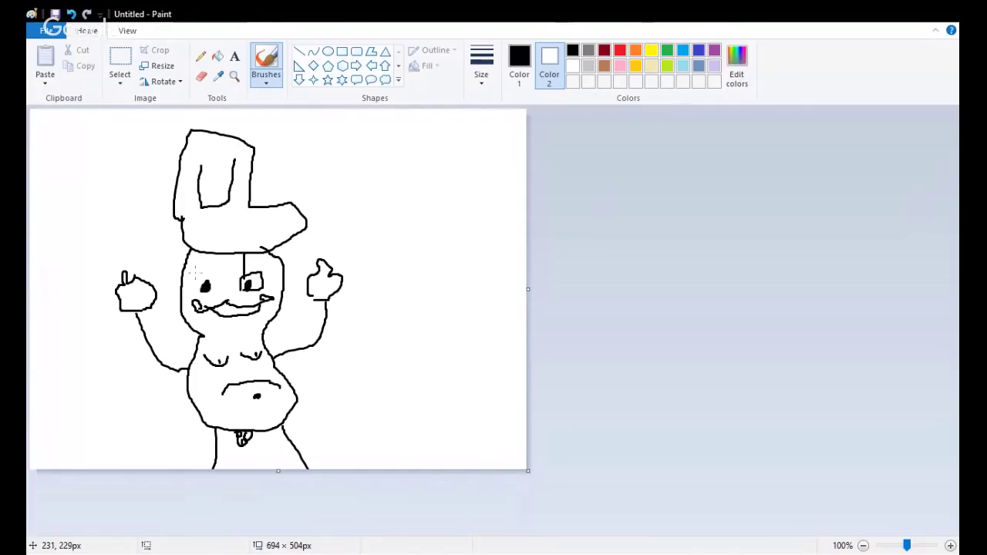
drag(193, 276, 264, 271)
Draw a speech bubble beside the hat and hand-letter "IM GAY!!!" inside it.
mouse_move(350, 213)
mouse_down()
mouse_move(344, 241)
mouse_move(371, 233)
mouse_move(417, 242)
mouse_move(471, 202)
mouse_move(451, 99)
mouse_move(377, 144)
mouse_move(346, 225)
mouse_up()
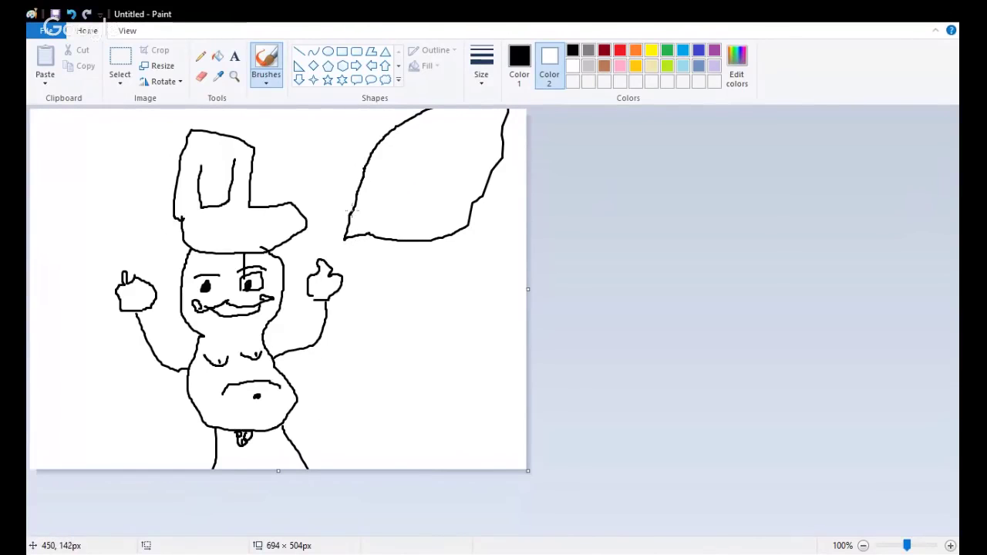
drag(385, 151, 440, 161)
mouse_move(375, 186)
mouse_down()
mouse_move(381, 203)
mouse_move(412, 191)
mouse_move(415, 210)
mouse_move(451, 199)
mouse_up()
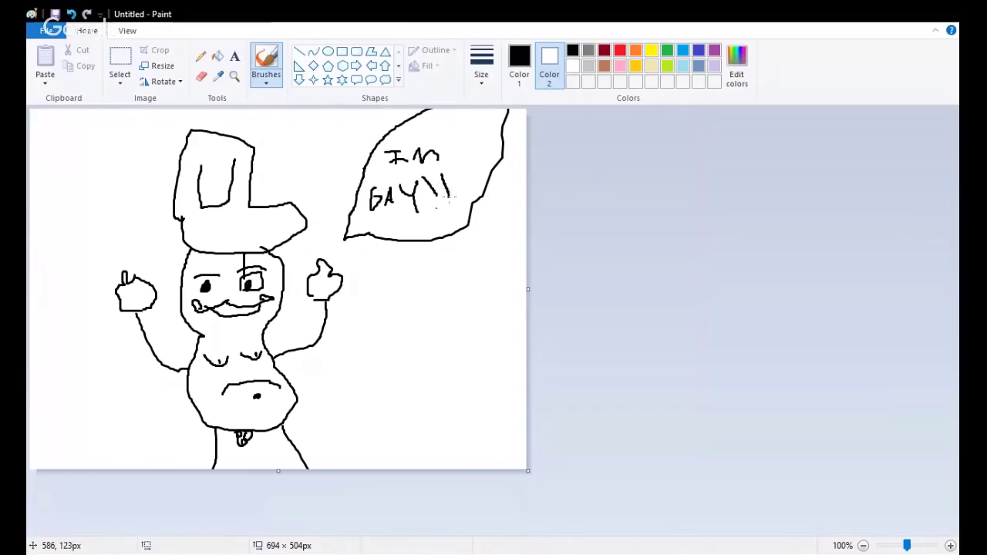
click(451, 212)
click(437, 210)
drag(458, 173, 464, 199)
click(463, 212)
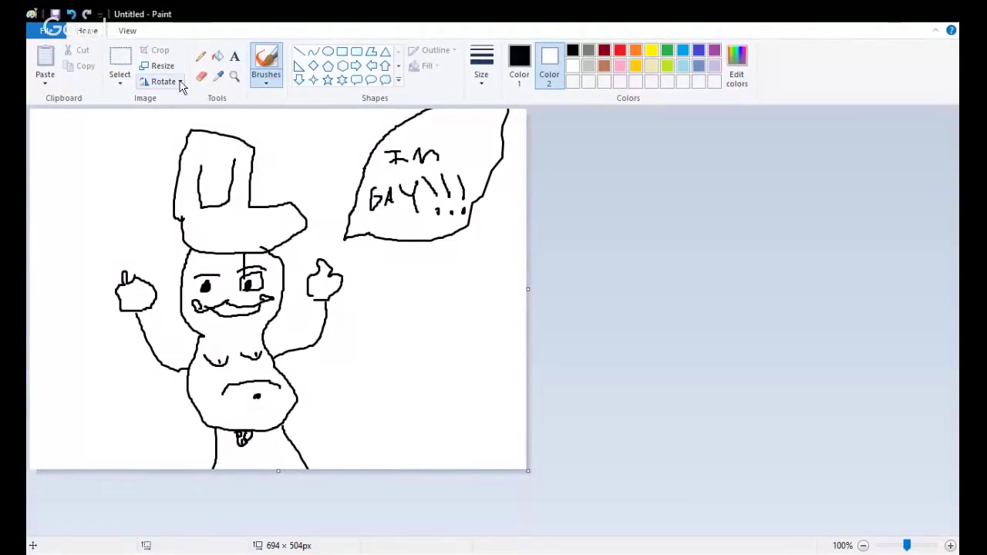
click(605, 68)
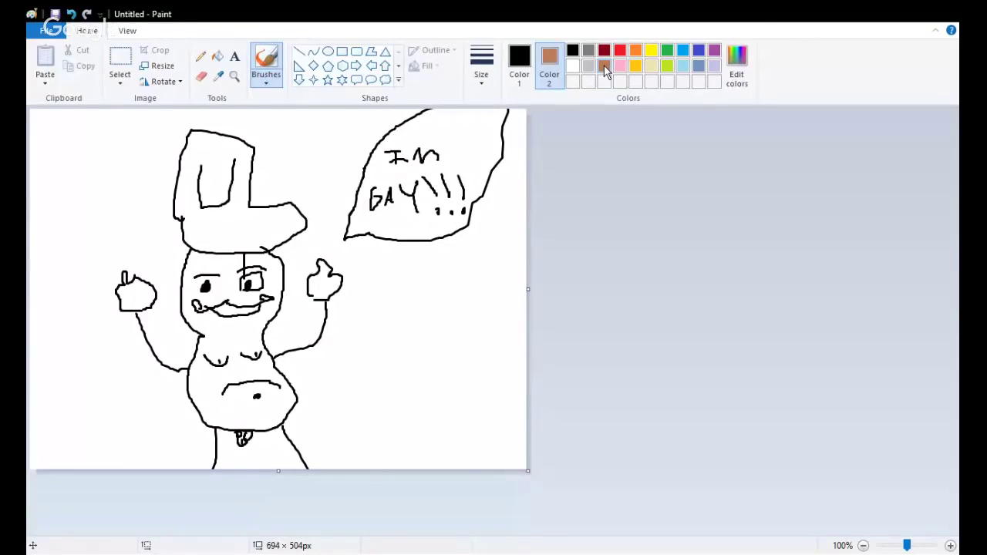
click(223, 57)
click(240, 323)
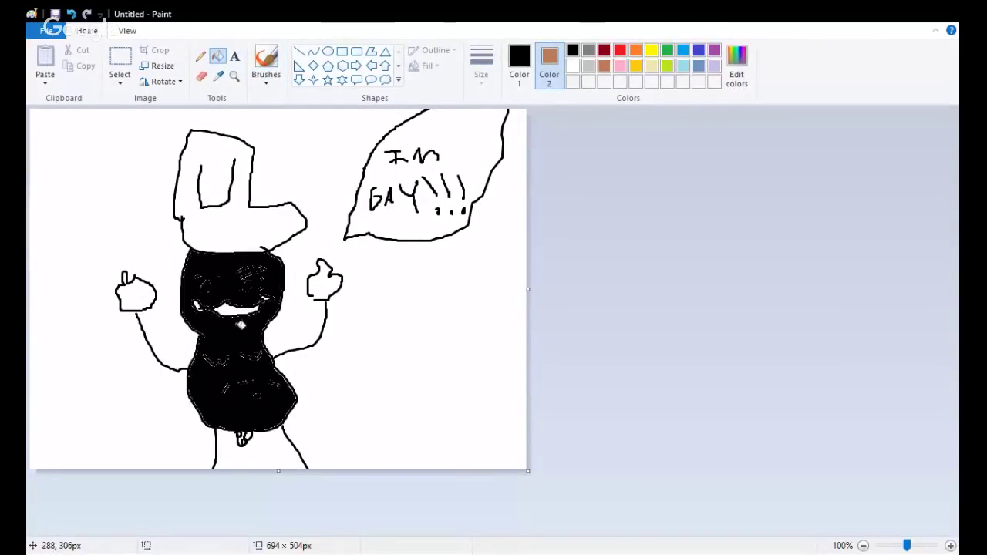
key(ctrl+z)
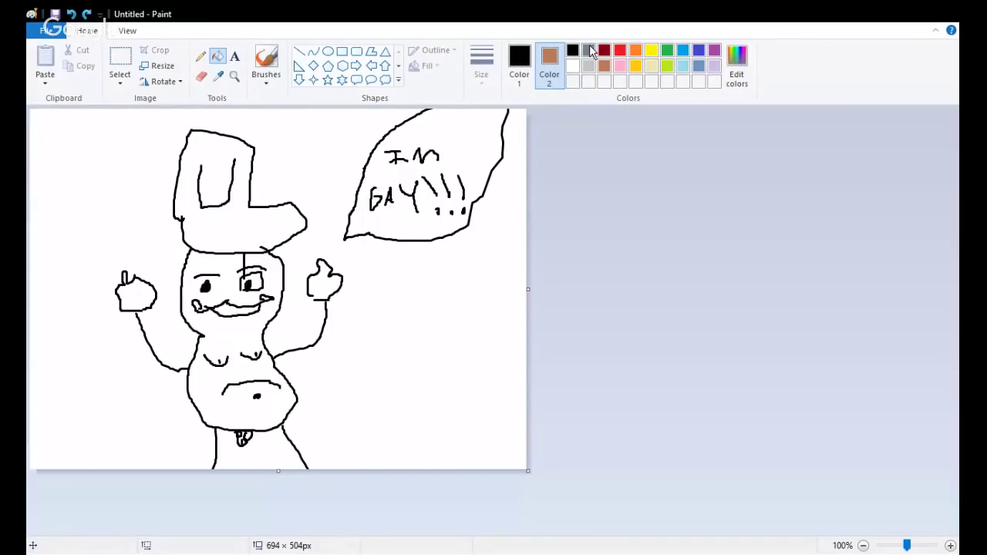
Set Color 1 to brown and fill the head, torso and the hand with the pointing finger.
click(530, 57)
click(603, 66)
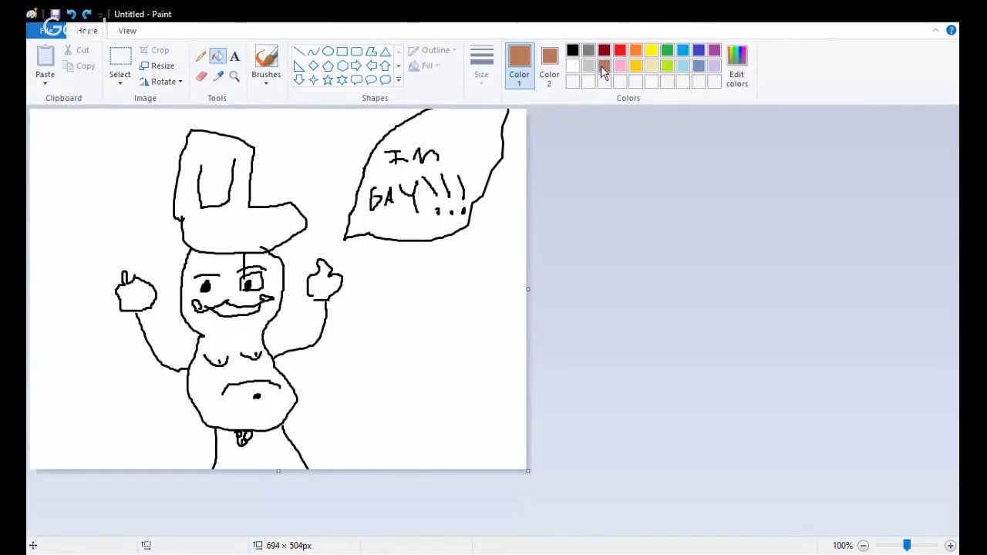
click(242, 325)
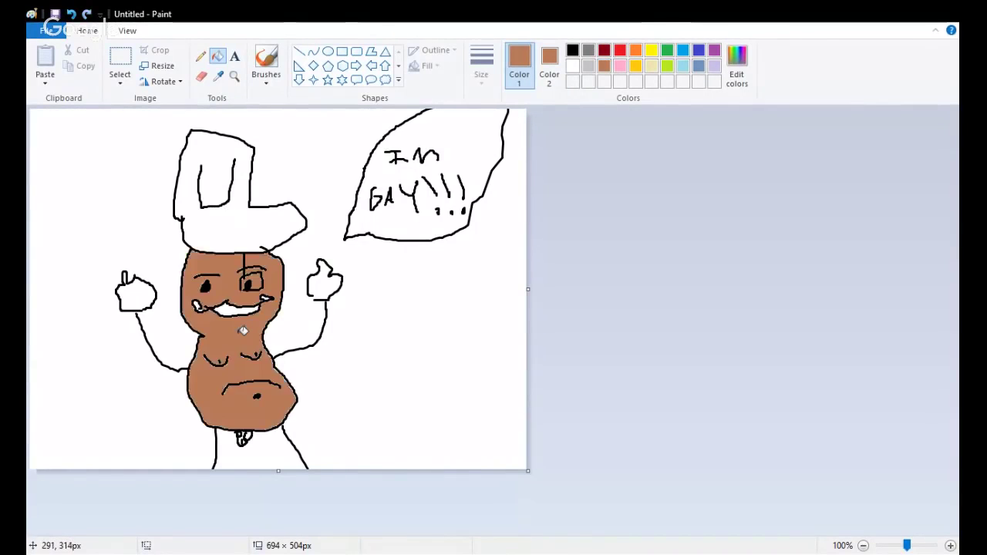
click(133, 295)
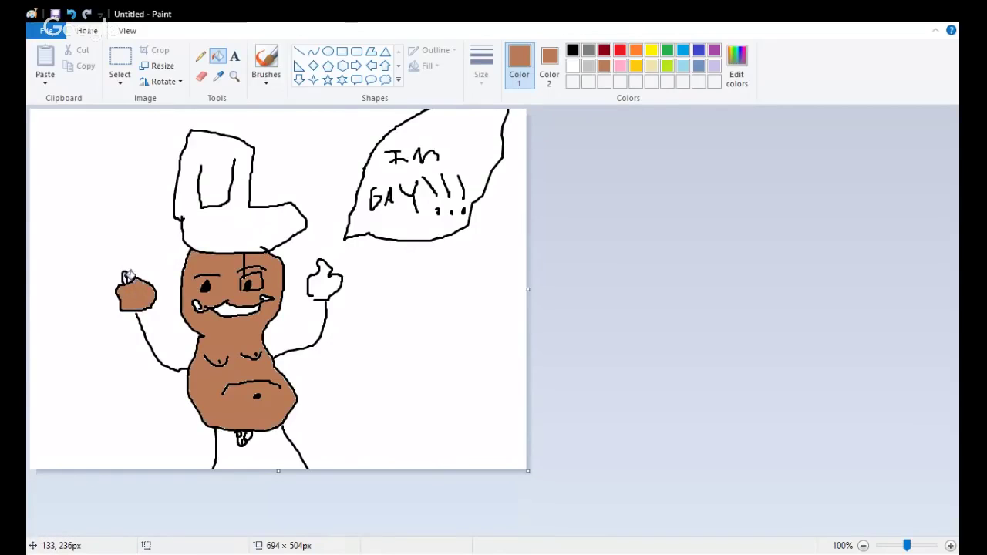
Close the thumbs-up hand's outline in black and fill only that hand with brown.
click(350, 281)
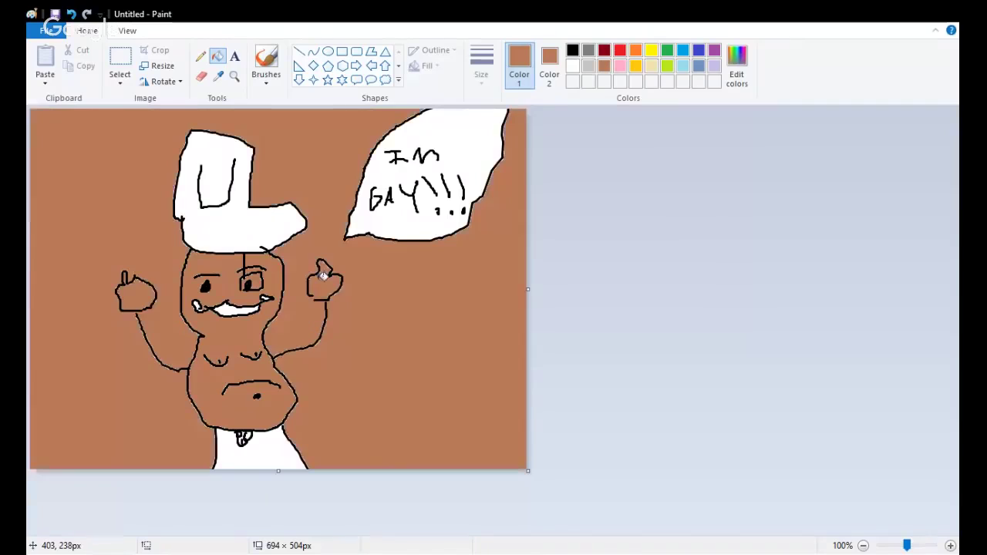
key(ctrl+z)
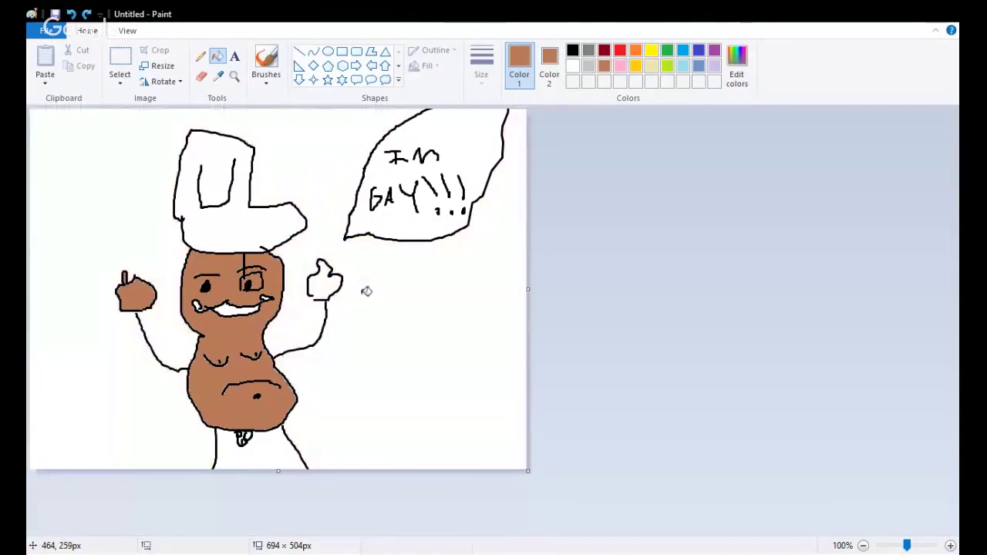
click(572, 51)
click(266, 63)
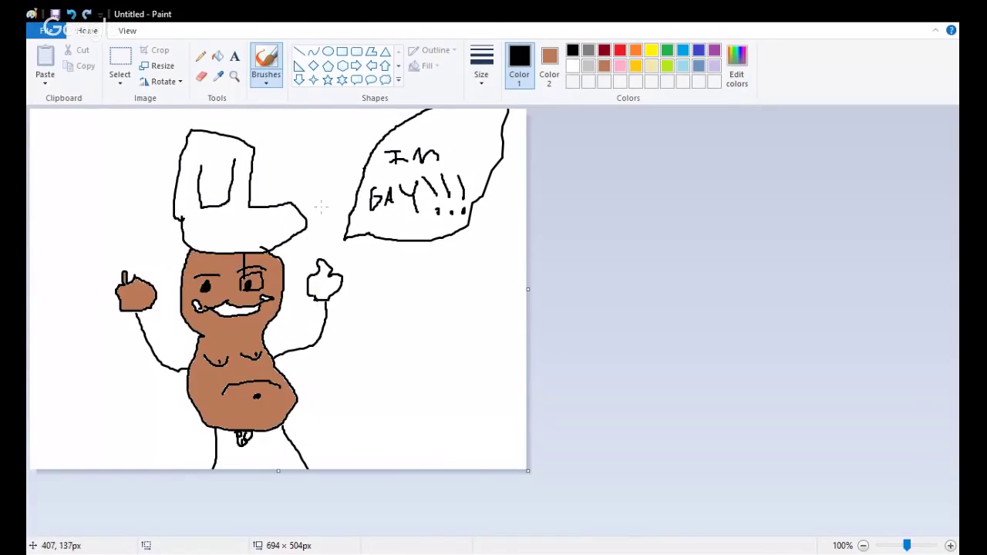
click(218, 56)
click(604, 66)
click(325, 286)
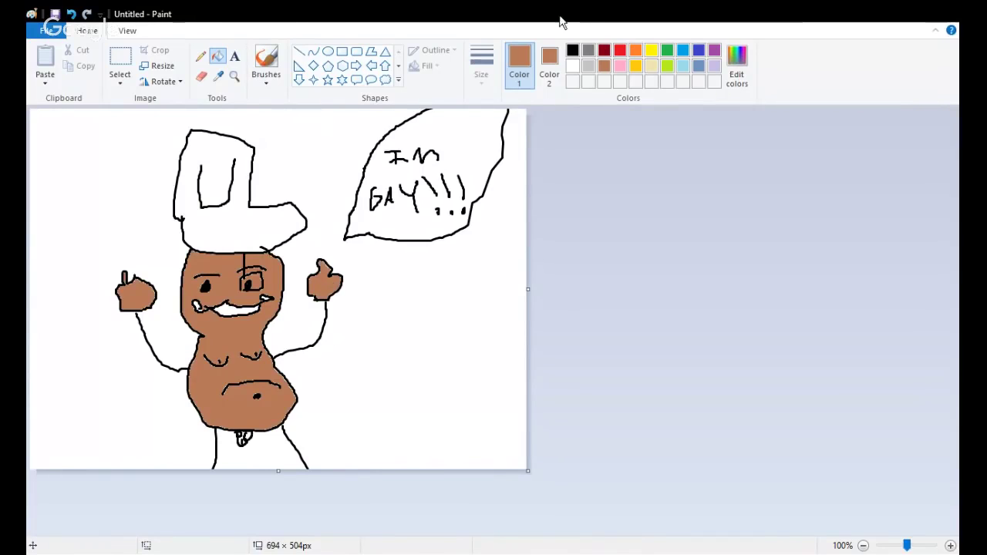
Fill the mouth with a near-black custom colour and the moustache's curled tips with the brown sampled from the face.
click(571, 52)
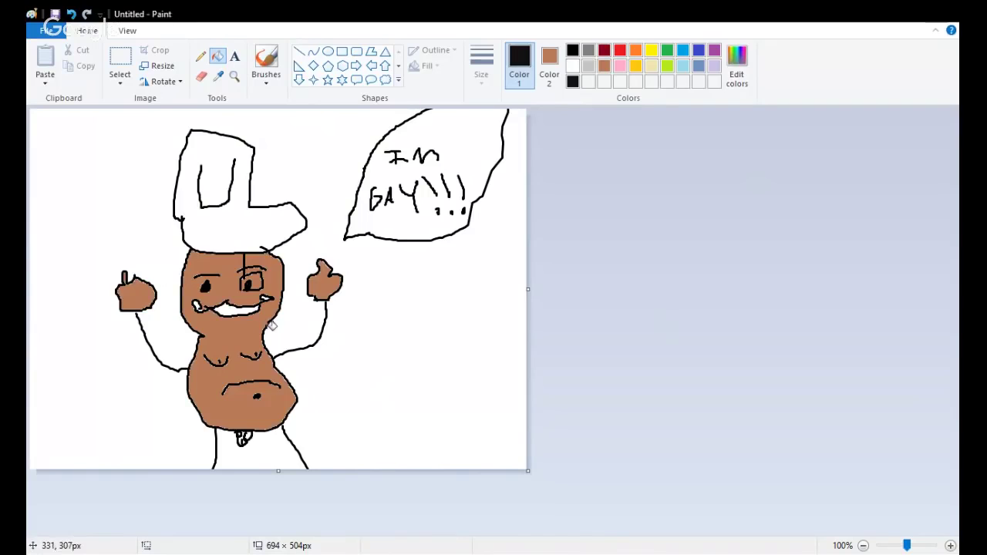
click(232, 307)
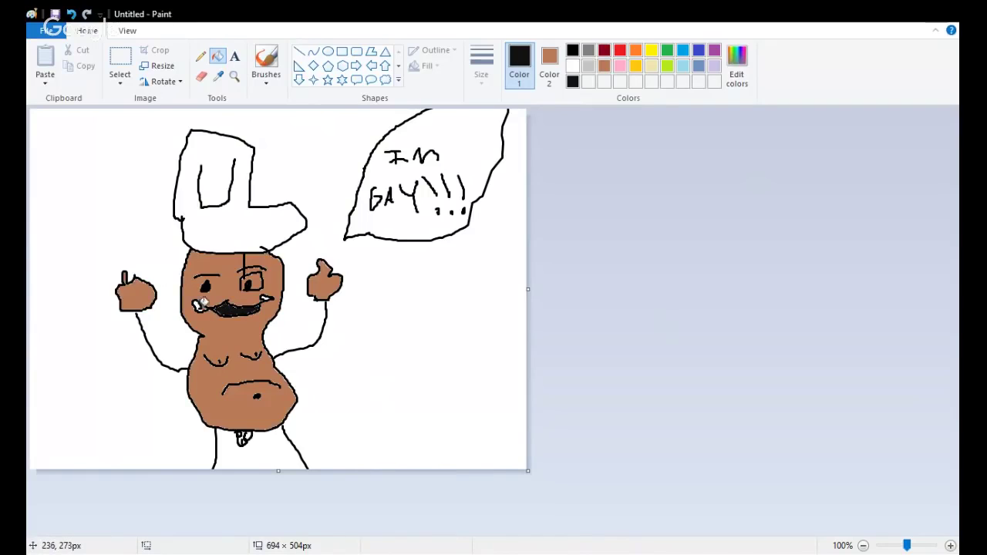
click(218, 75)
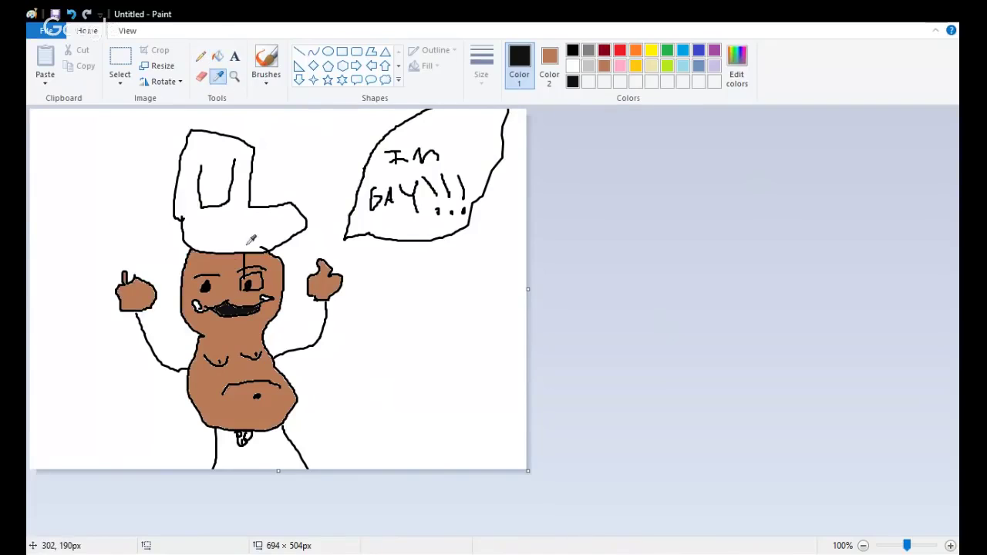
click(237, 285)
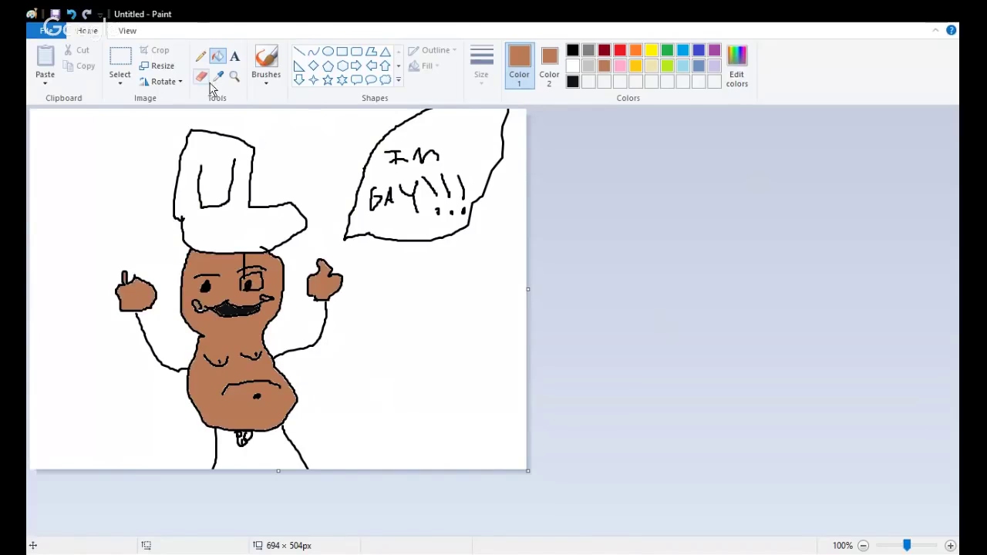
Try to fill the small spot beside the moustache's curled tip with brown, and undo the fill.
click(233, 76)
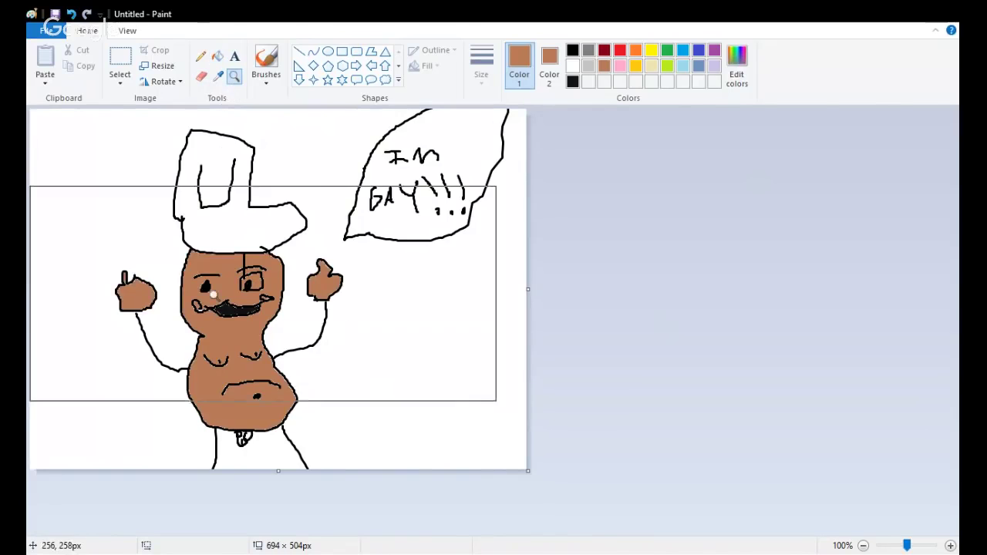
click(227, 309)
click(217, 56)
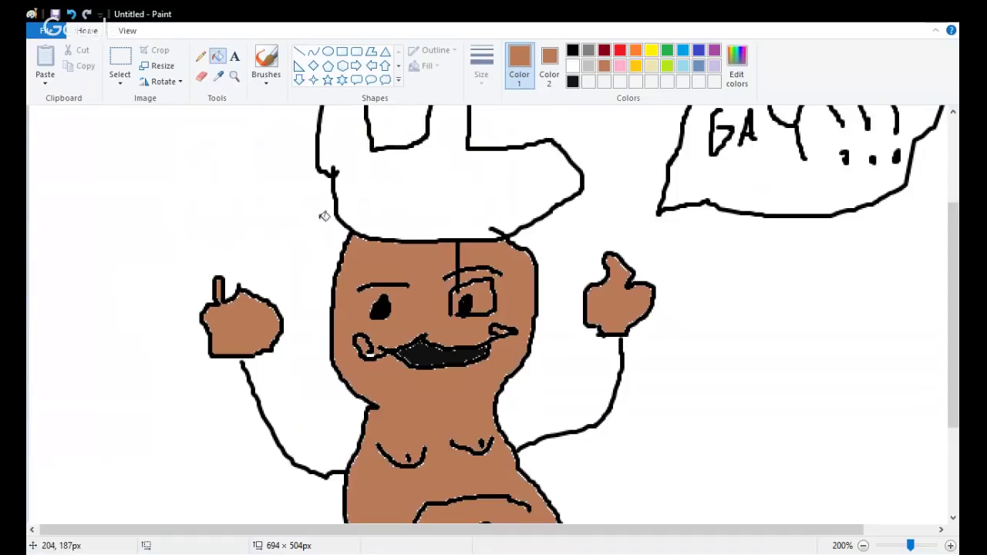
click(377, 353)
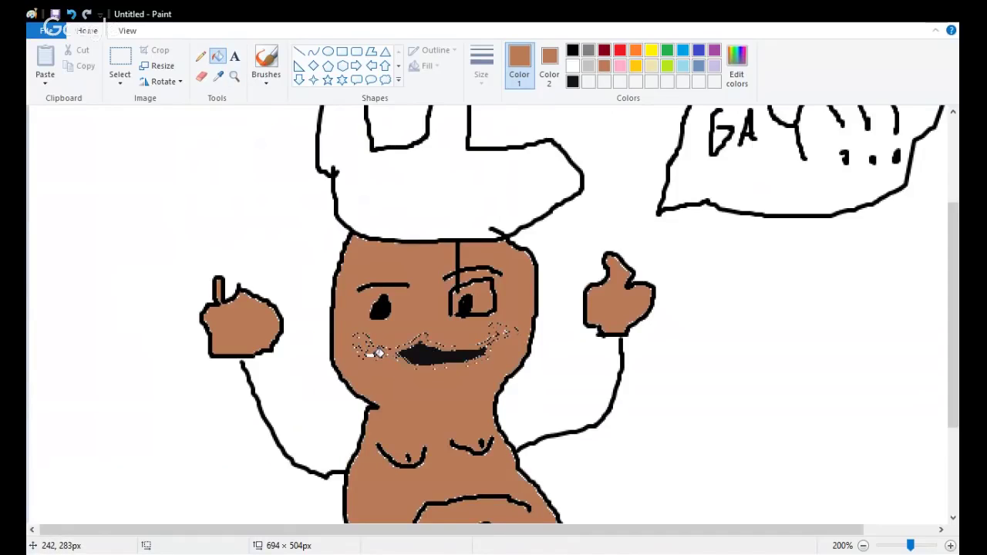
key(ctrl+z)
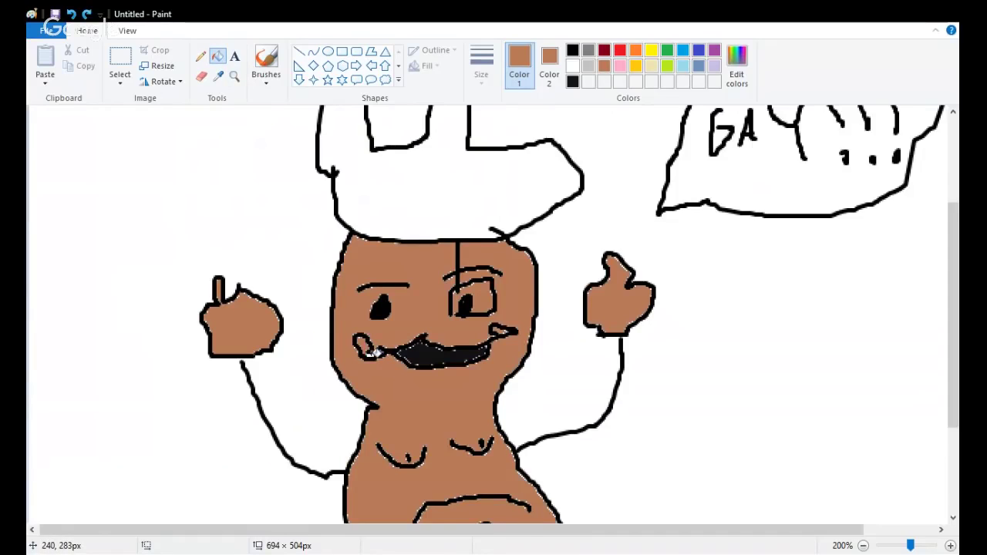
key(ctrl+y)
key(ctrl+z)
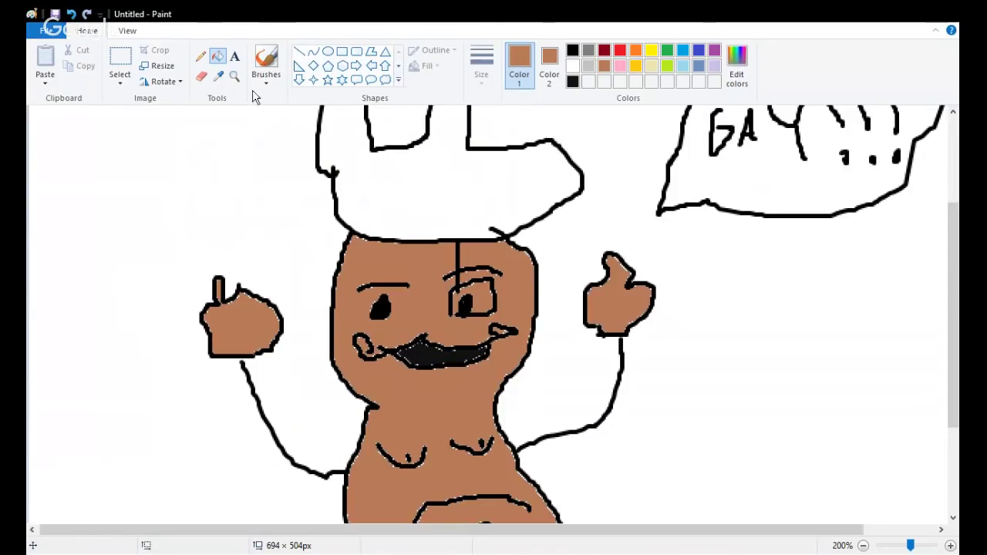
click(234, 77)
right_click(262, 239)
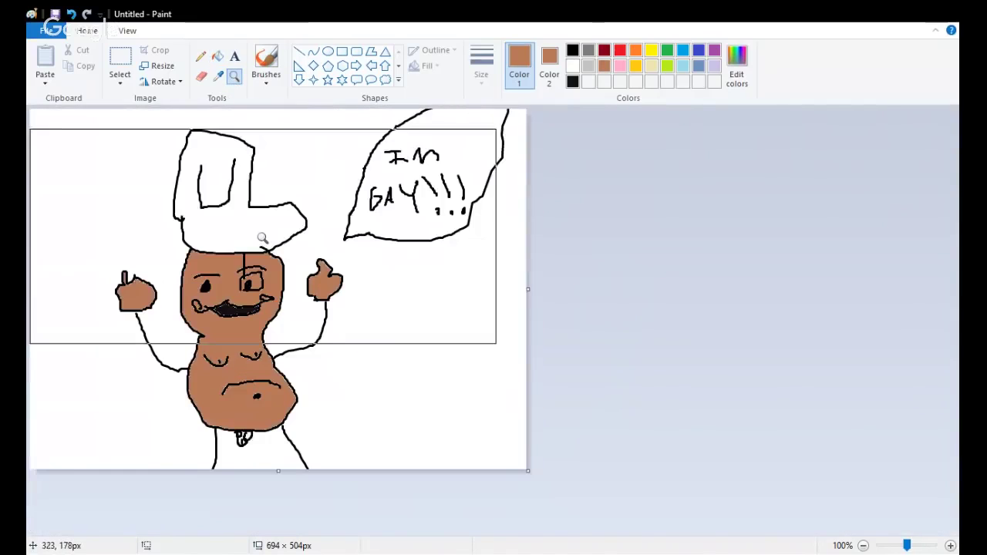
Set Color 1 to orange and fill the tall hat with it.
click(635, 67)
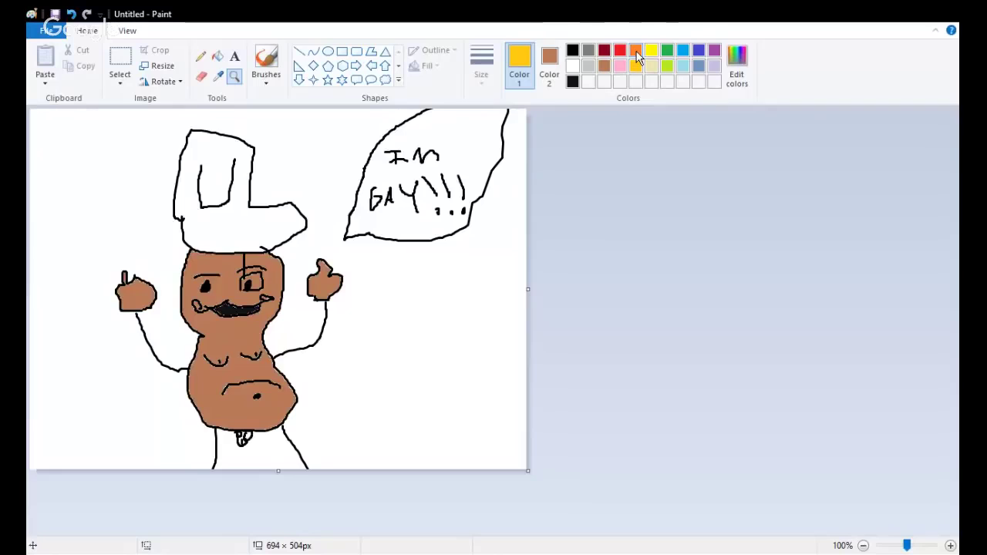
click(637, 54)
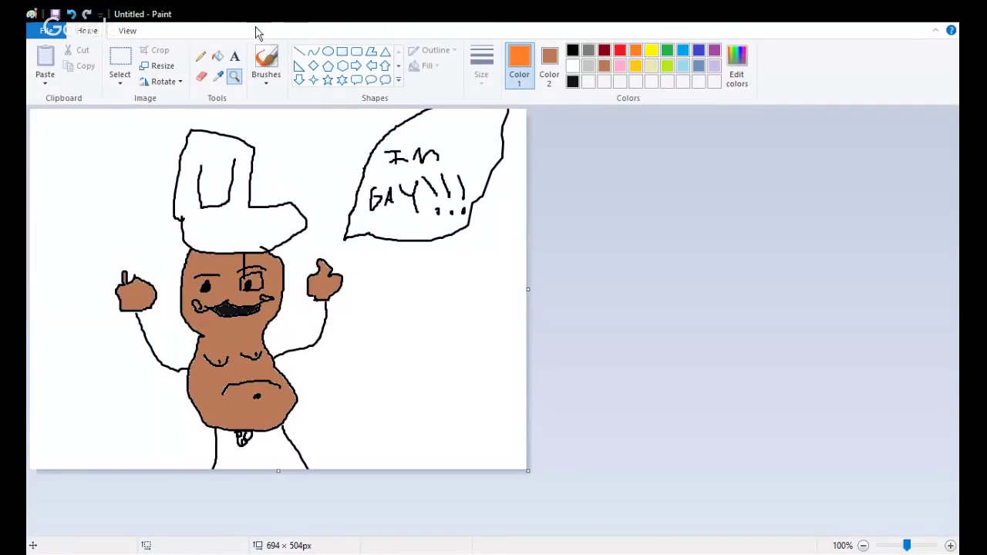
click(218, 56)
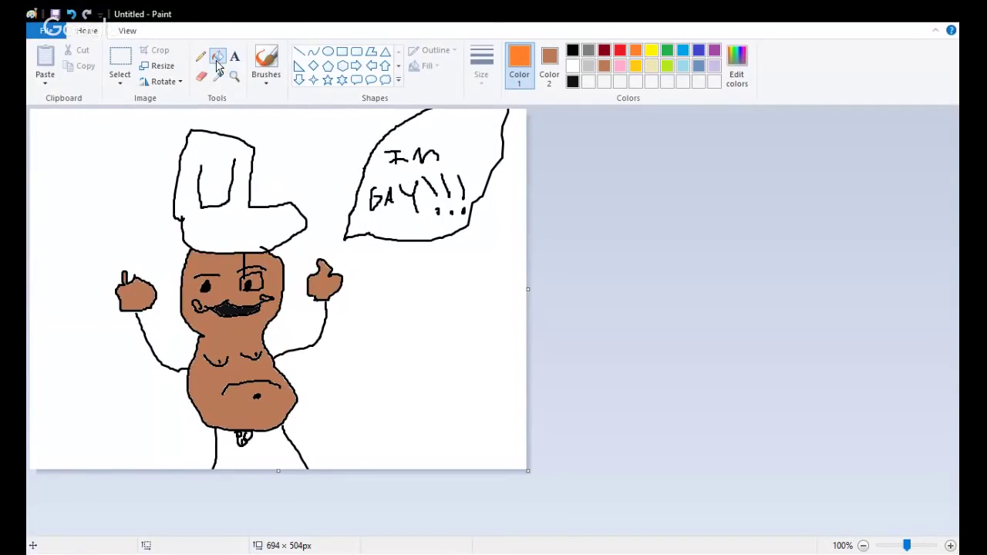
click(233, 224)
Sample the brown from the body and fill the small shape hanging below the torso between the legs.
click(219, 76)
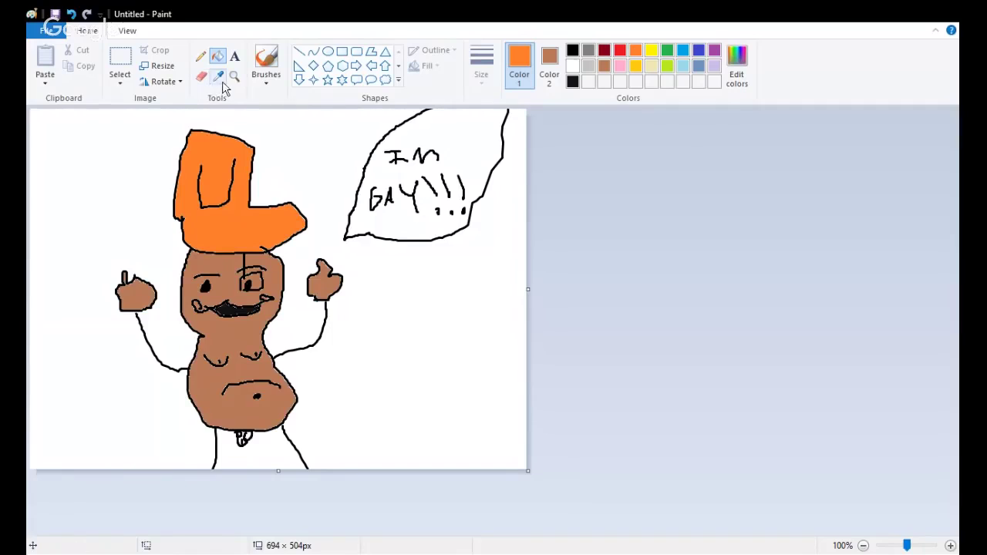
click(242, 329)
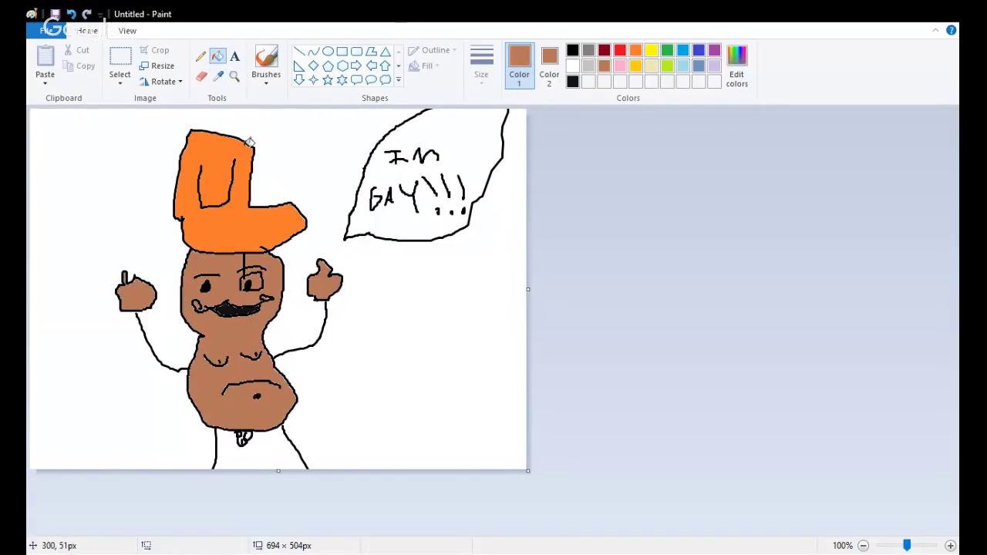
click(234, 76)
click(279, 424)
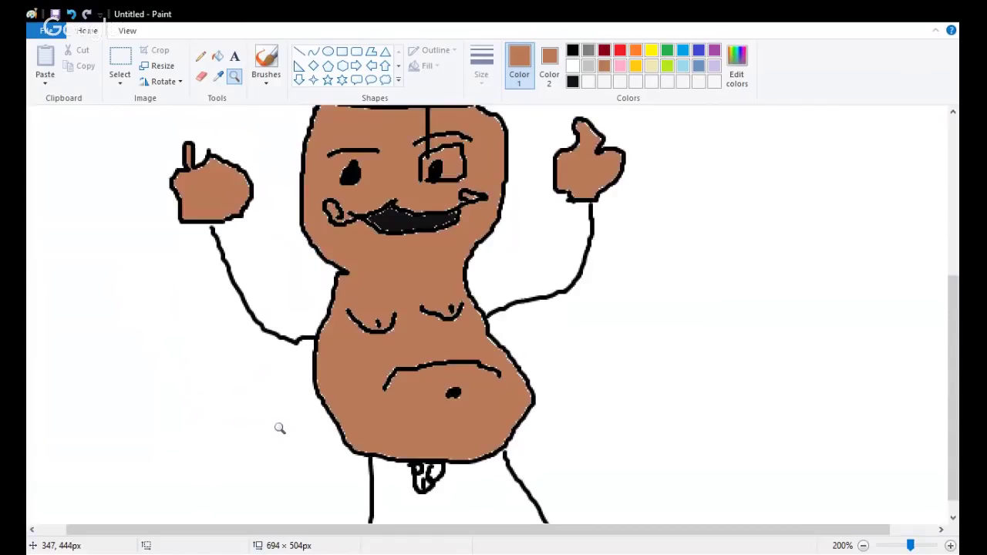
click(279, 427)
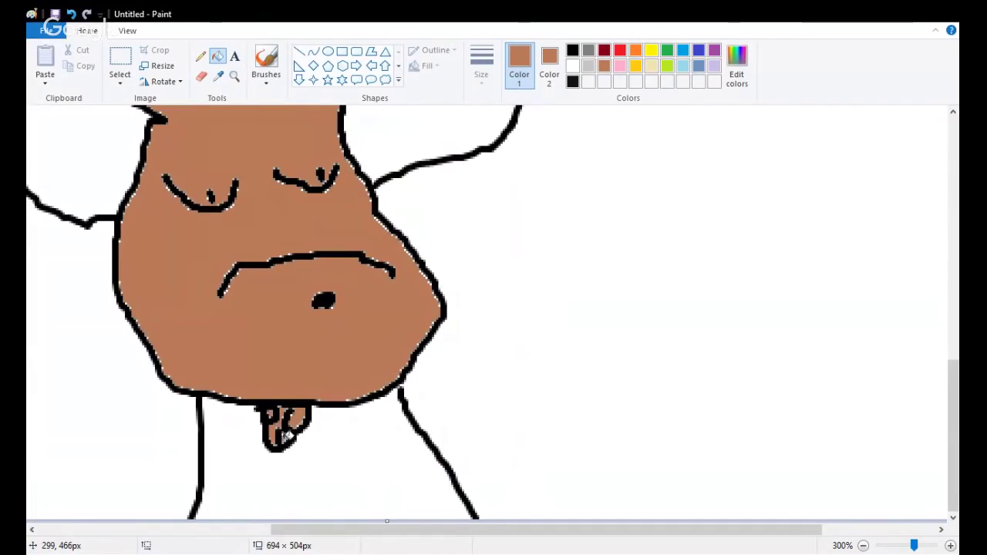
click(235, 76)
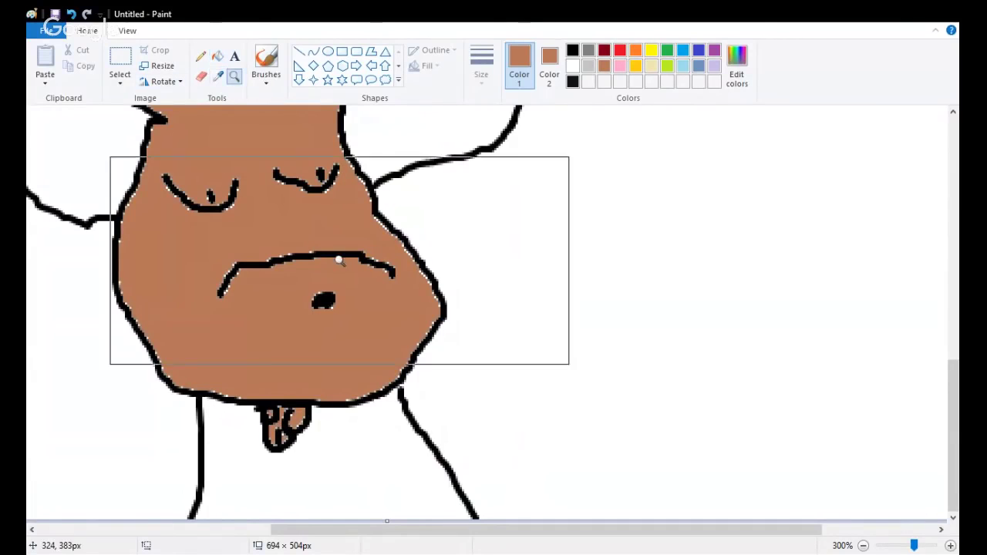
right_click(339, 261)
right_click(338, 233)
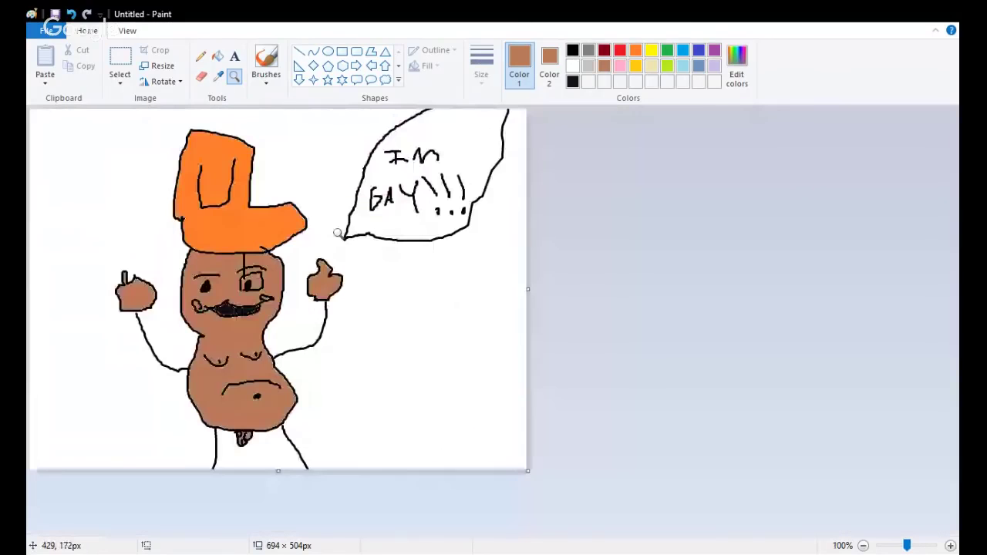